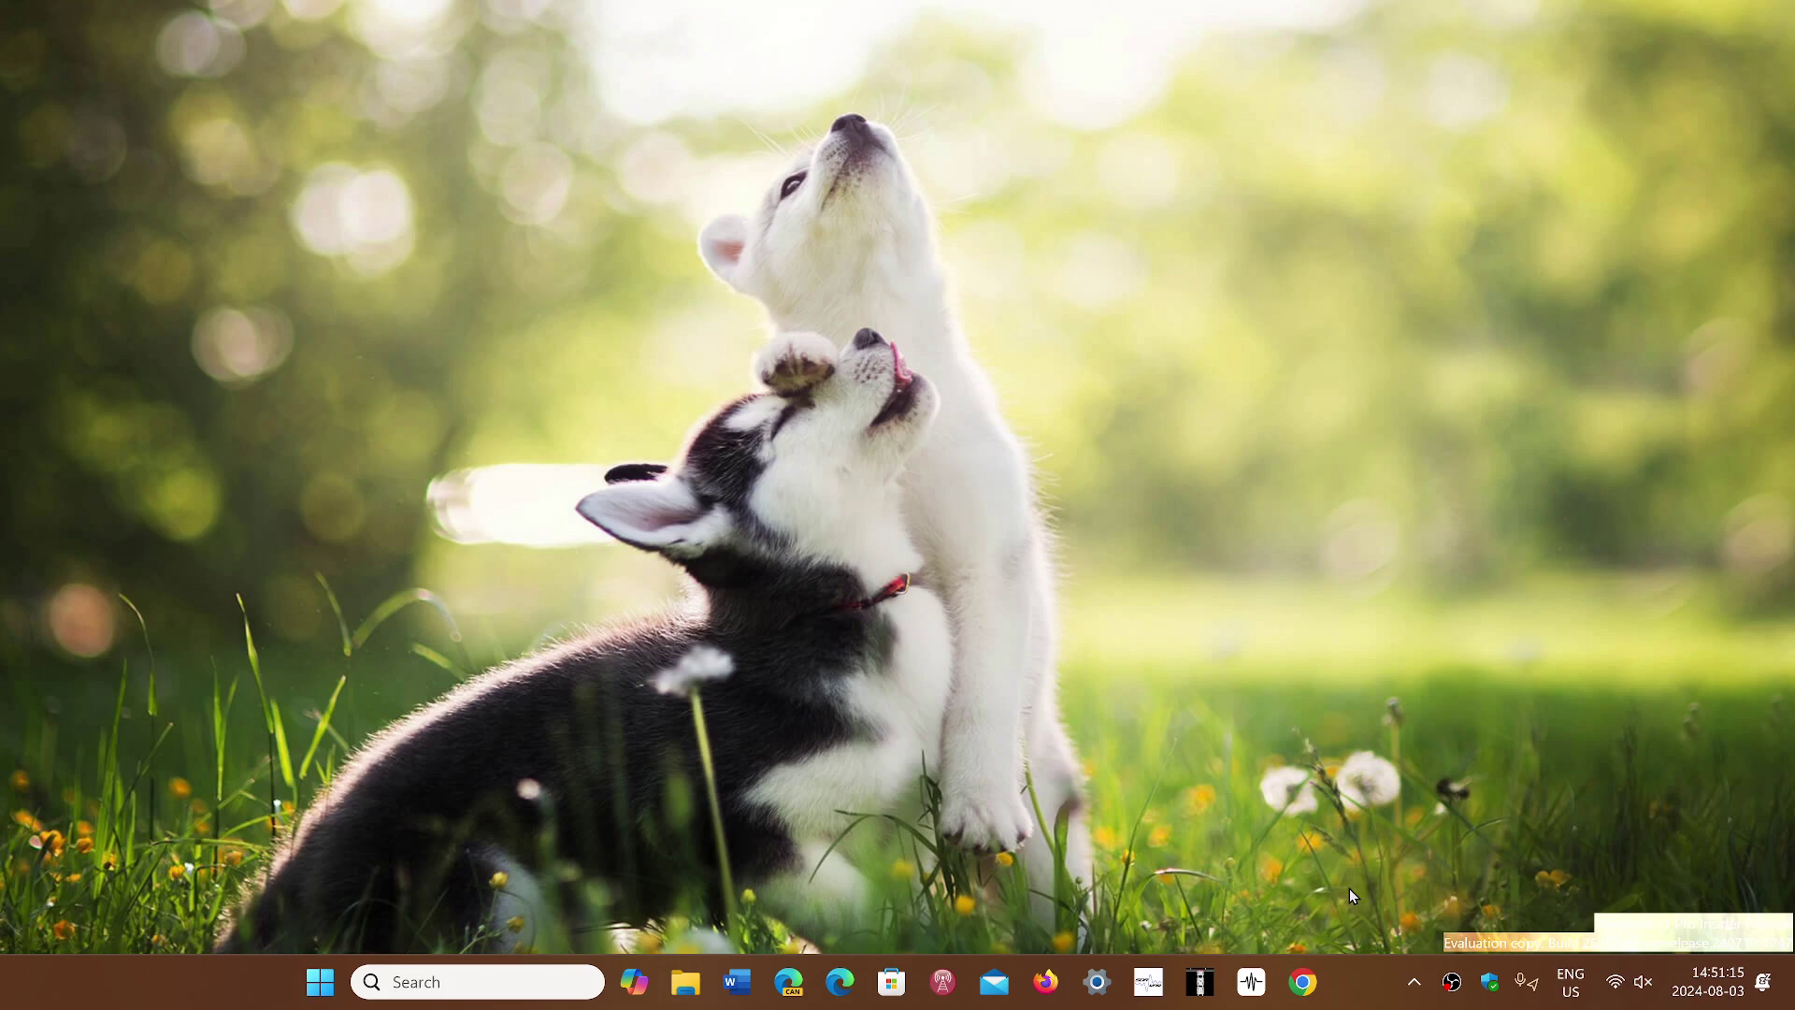
# Step: Launch Chrome on the LaPresse news page and close the 'Information météo' weather tab
pyautogui.click(1303, 982)
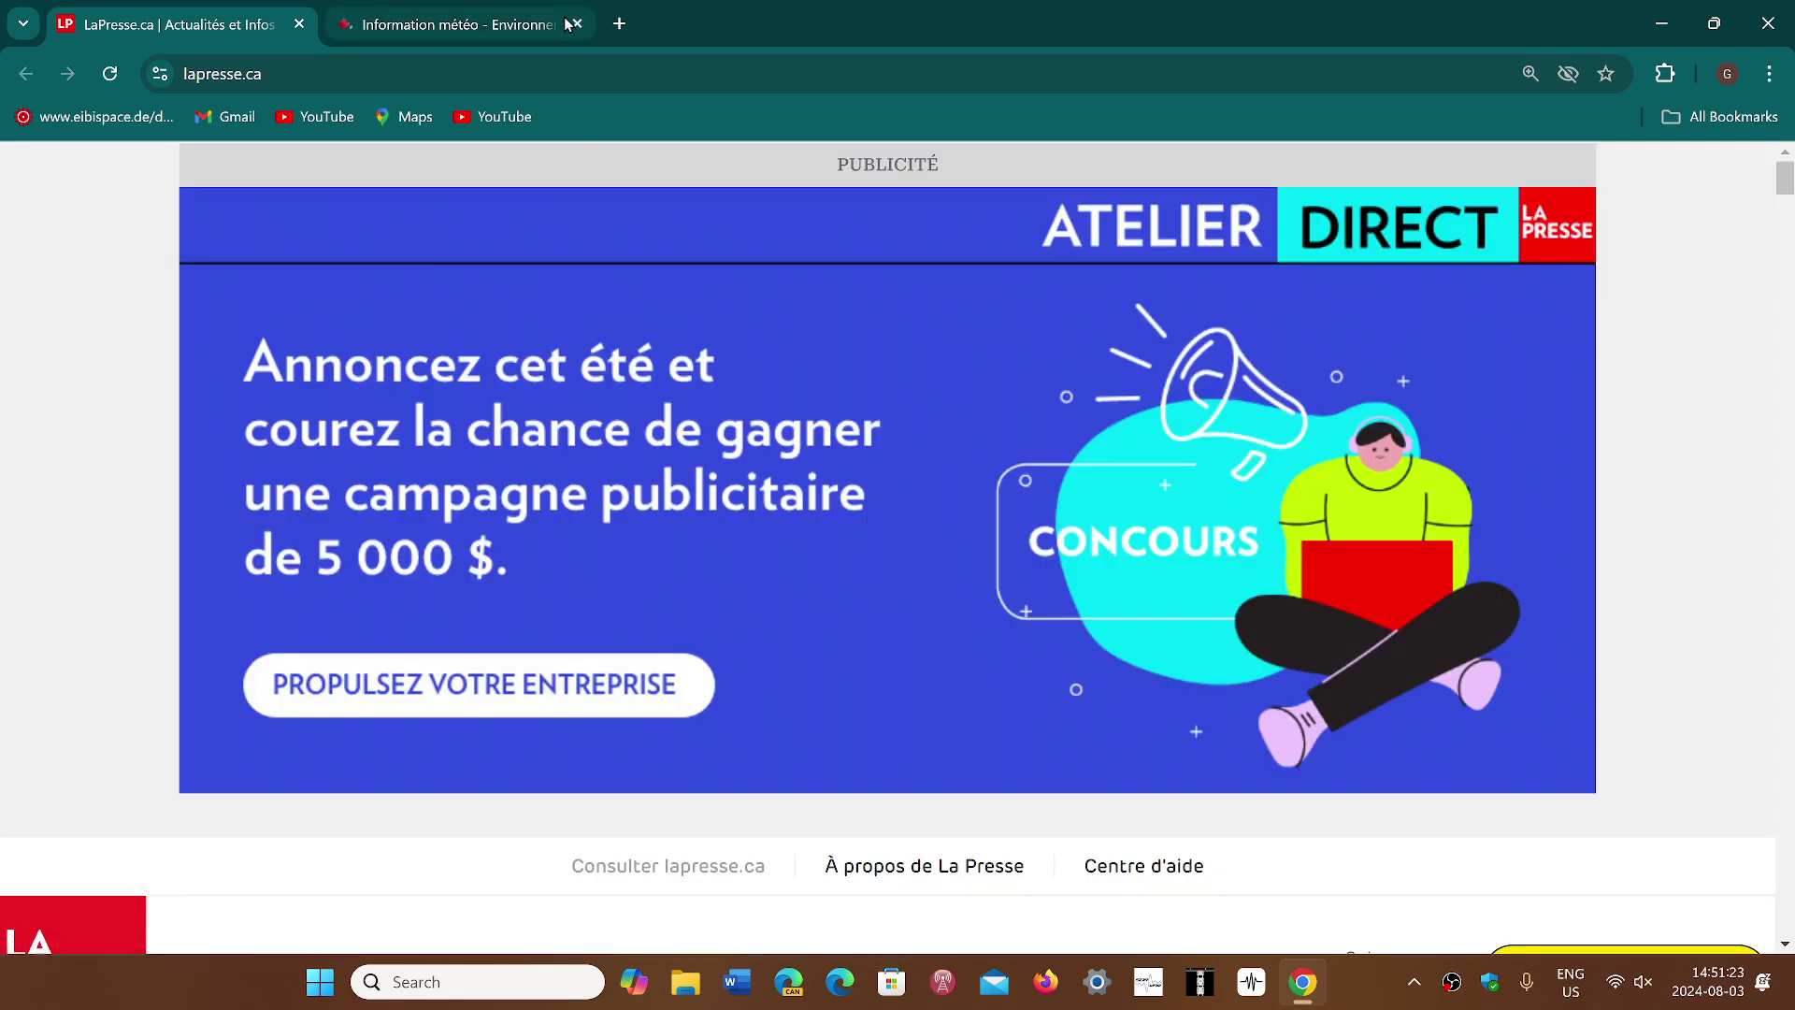
pyautogui.click(574, 24)
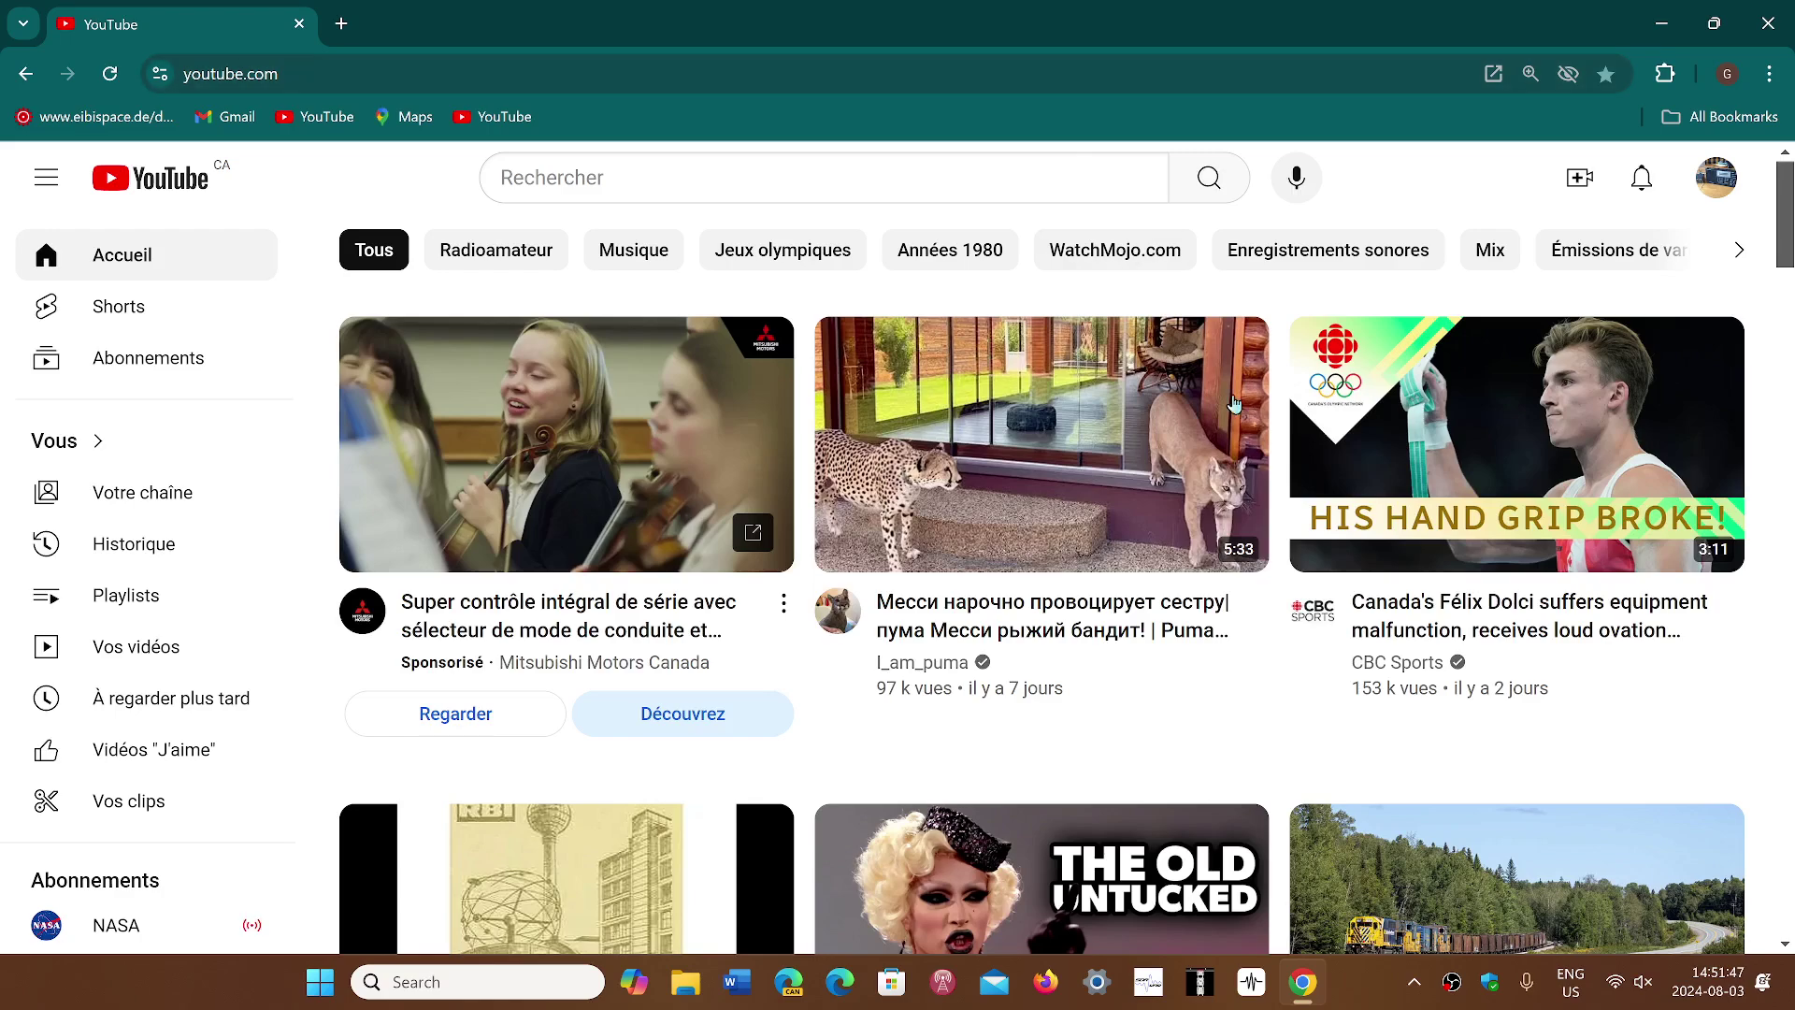
pyautogui.scroll(-4, 1234, 405)
pyautogui.scroll(-2, 1234, 405)
pyautogui.scroll(-4, 1234, 404)
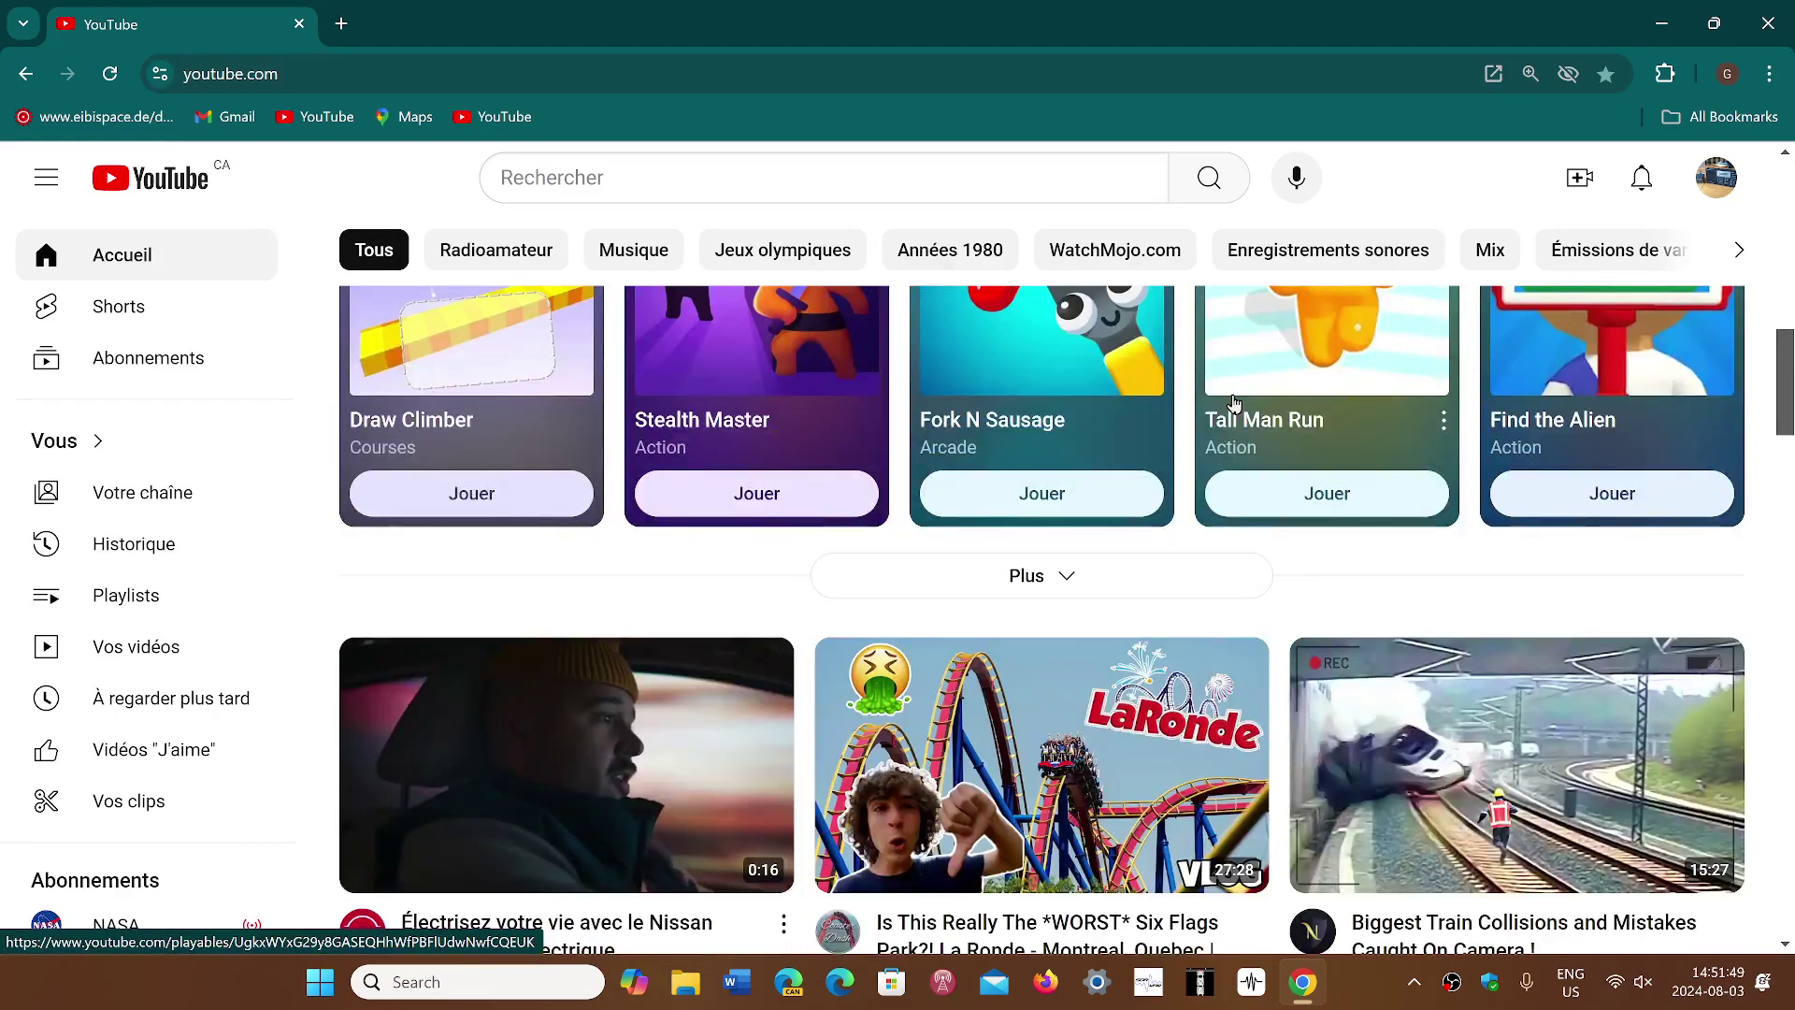
pyautogui.scroll(-4, 1234, 404)
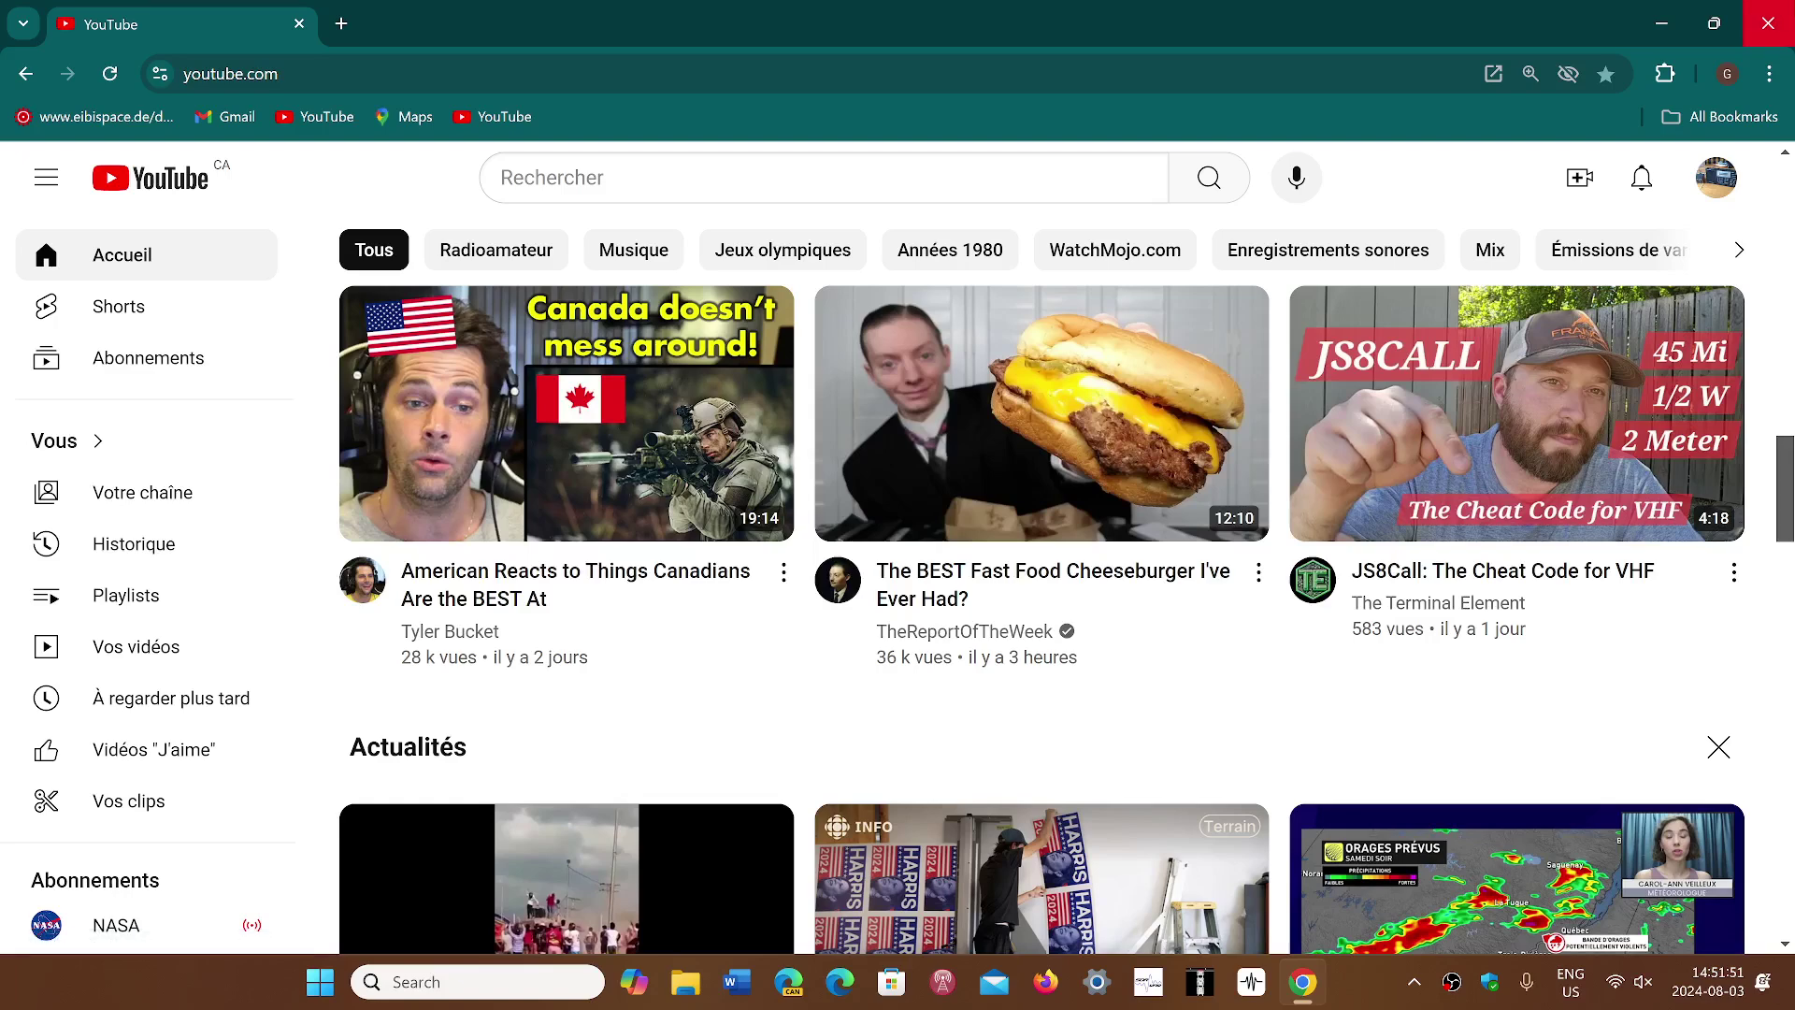
# Step: Close the YouTube window, then the window with the LaPresse and weather tabs
pyautogui.click(1767, 24)
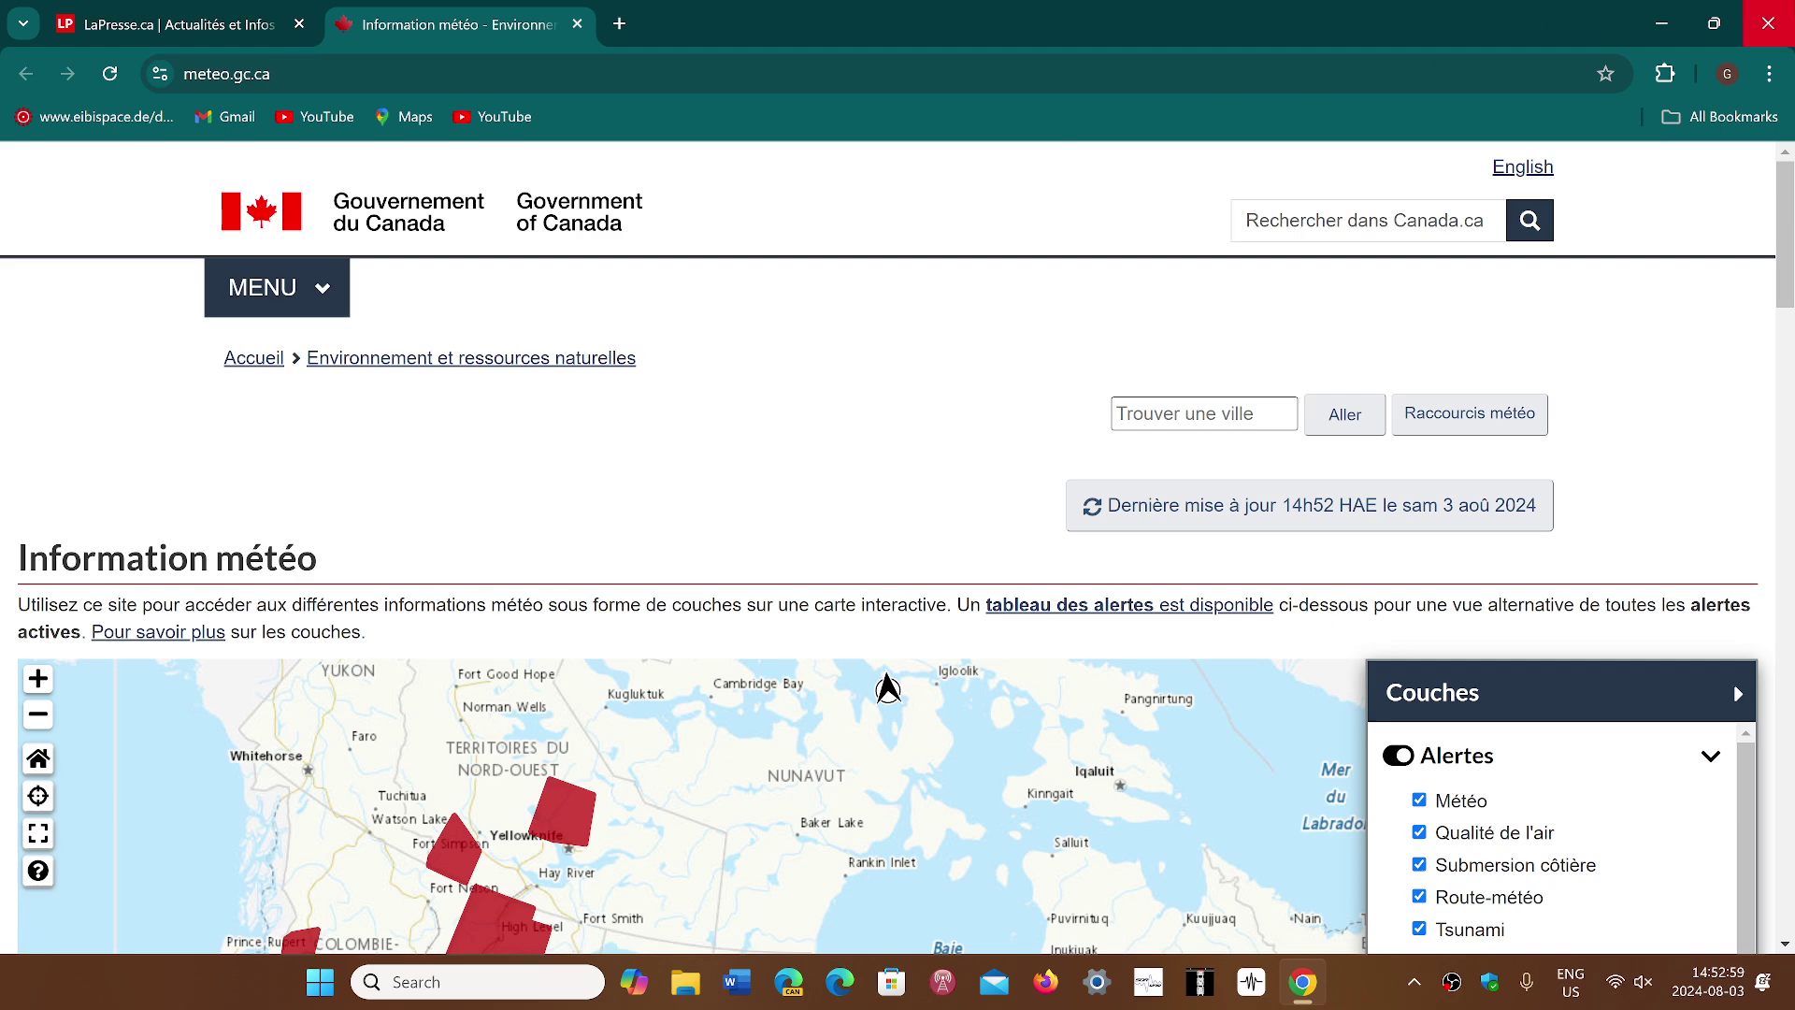
pyautogui.click(1767, 22)
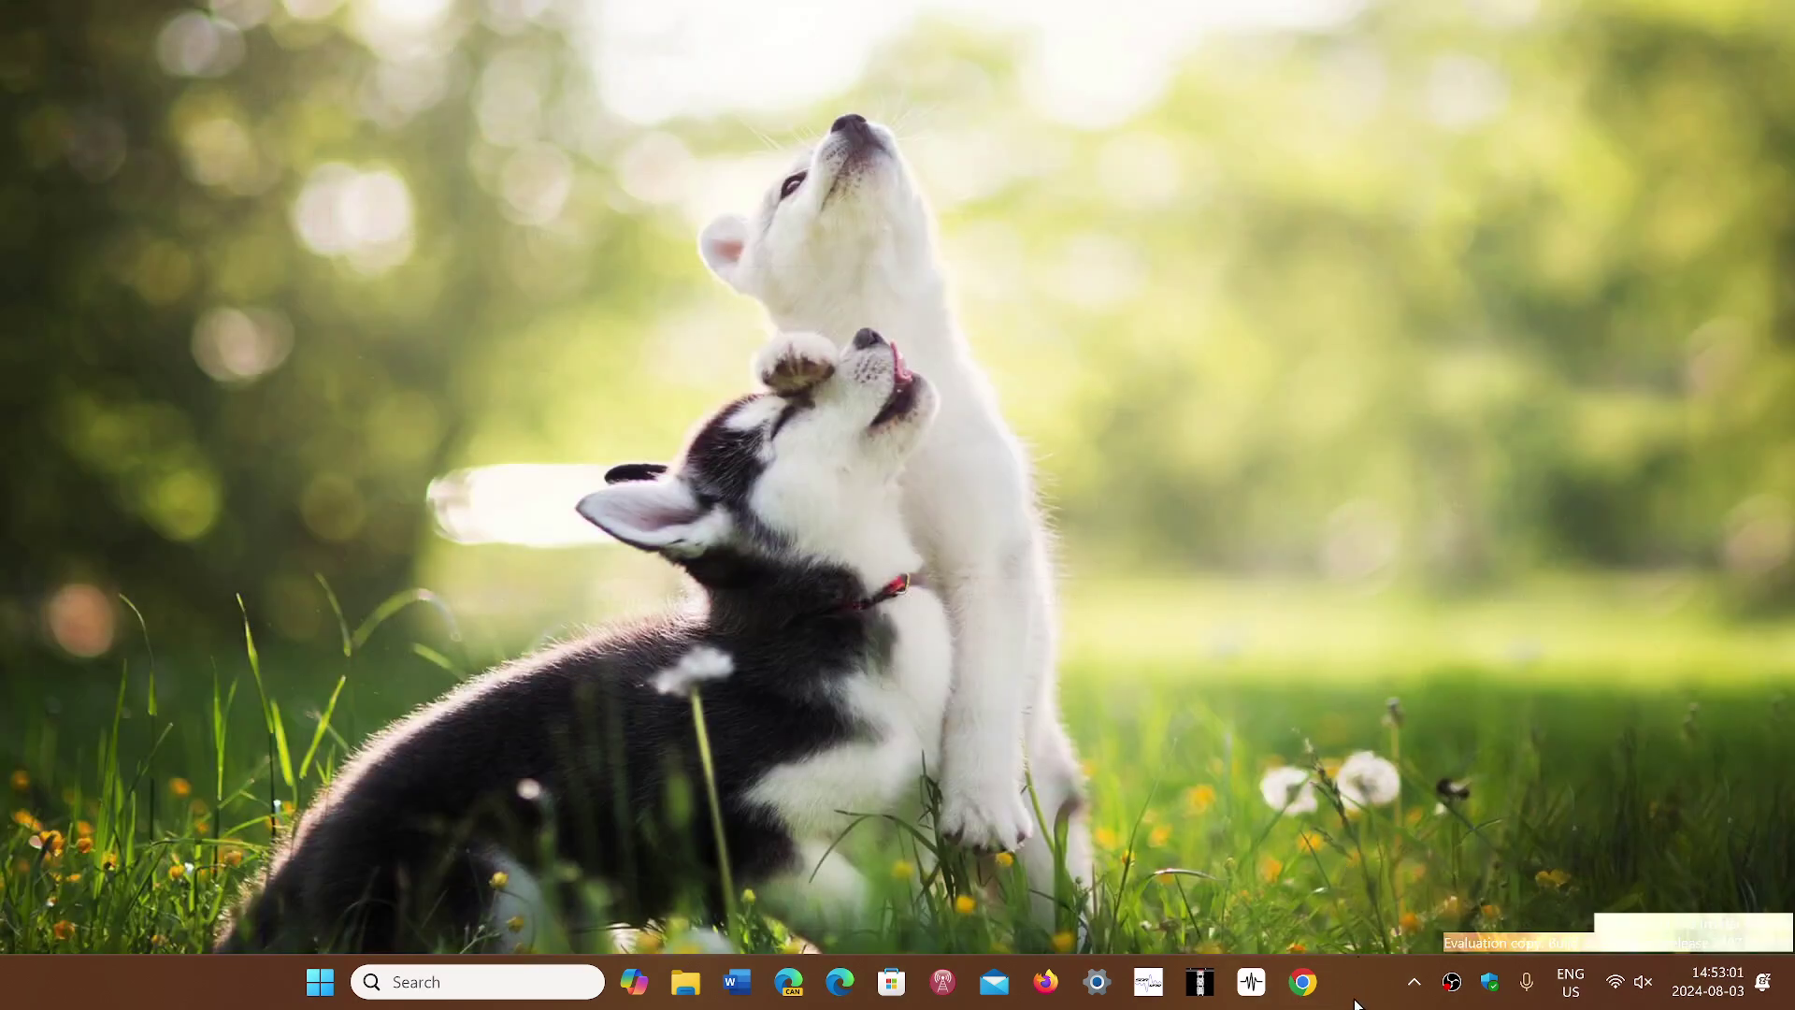